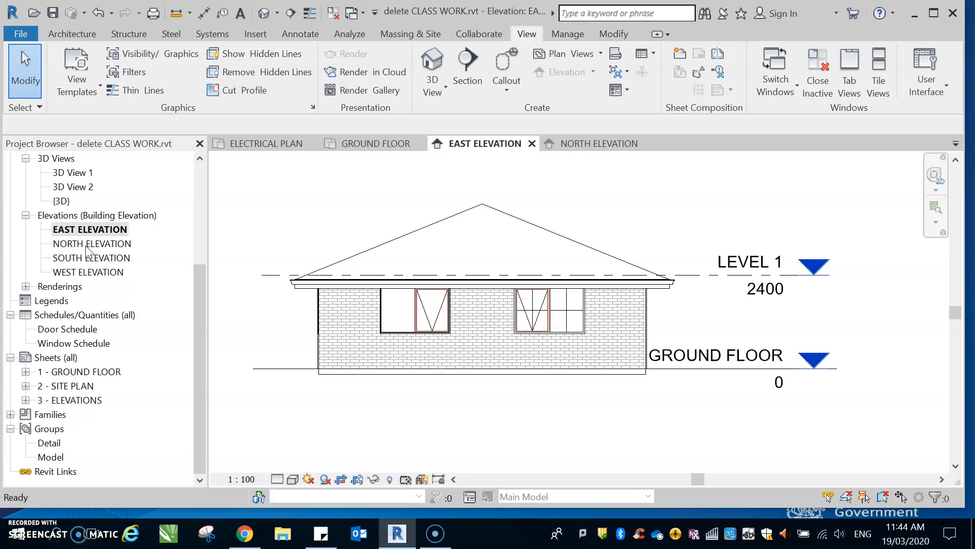
# View the north, south and west elevations in turn
pyautogui.doubleClick(83, 248)
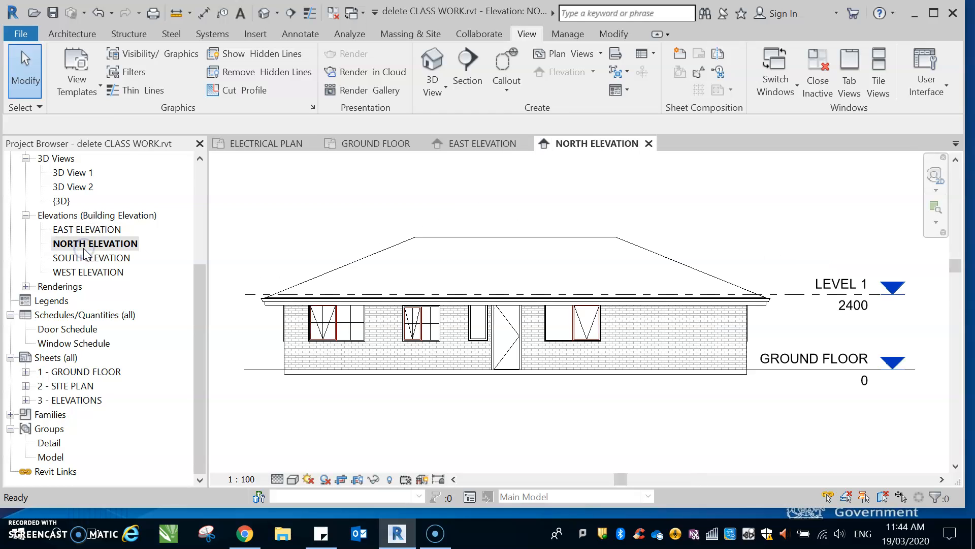
pyautogui.doubleClick(85, 257)
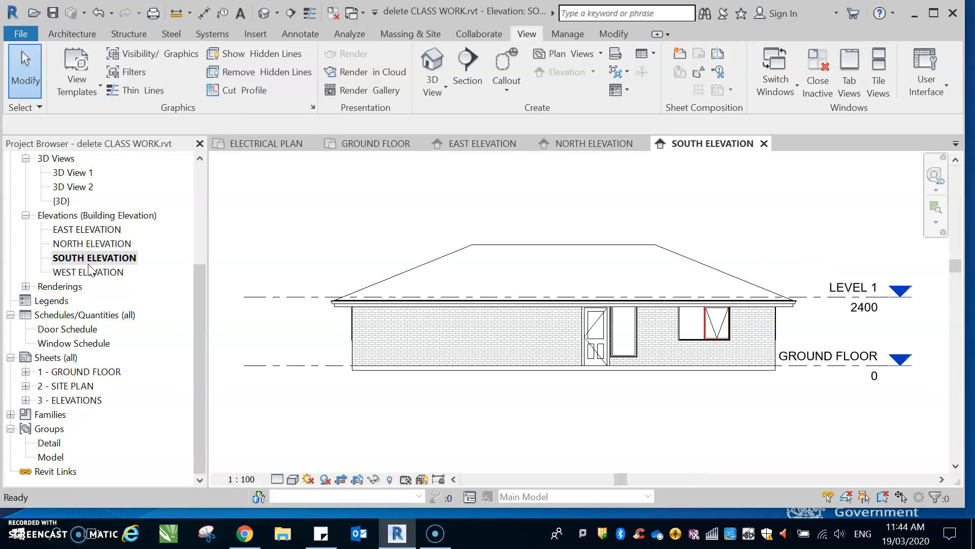
pyautogui.doubleClick(90, 271)
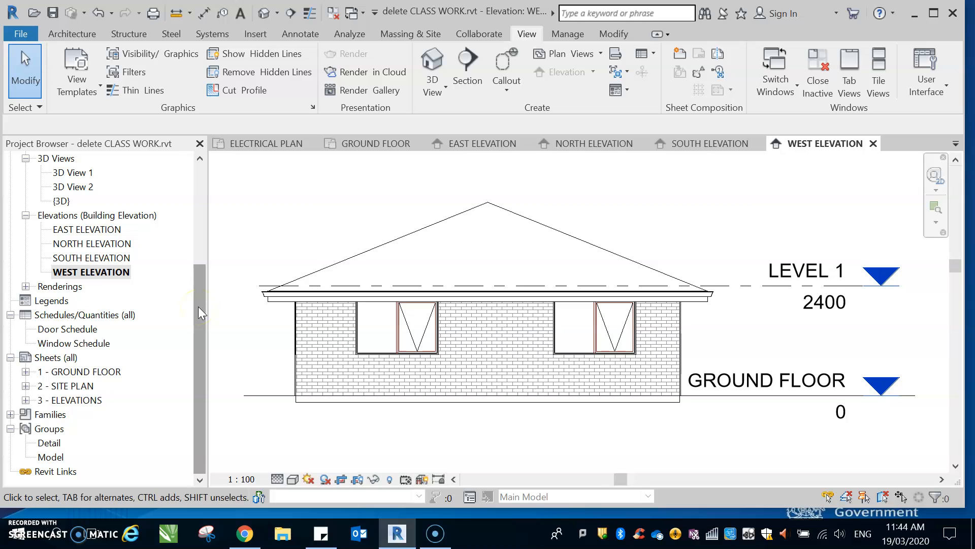
# Open the GROUND FLOOR plan and draw a vertical section line through the dining and living rooms, extending beyond the house at both ends
pyautogui.moveTo(198, 306); pyautogui.dragTo(226, 204)
pyautogui.doubleClick(103, 217)
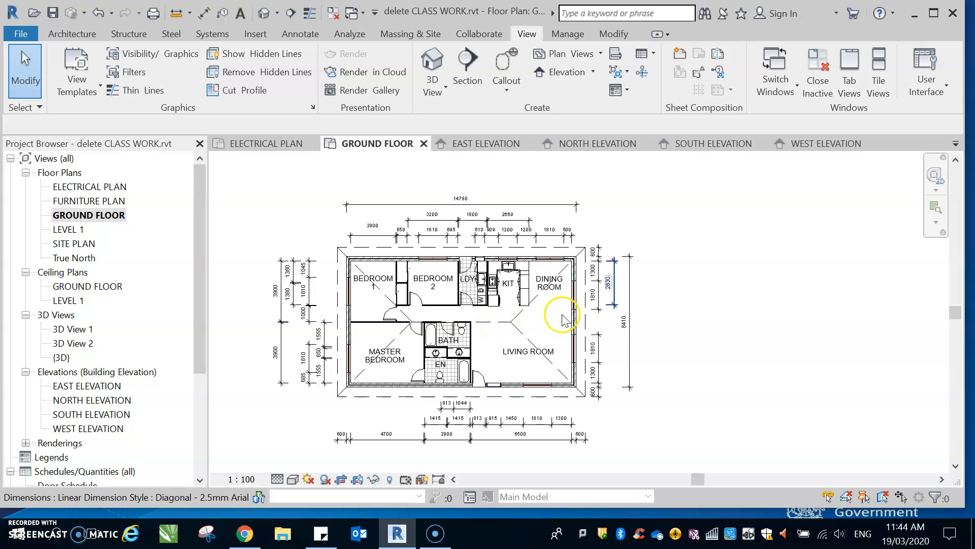
pyautogui.click(72, 34)
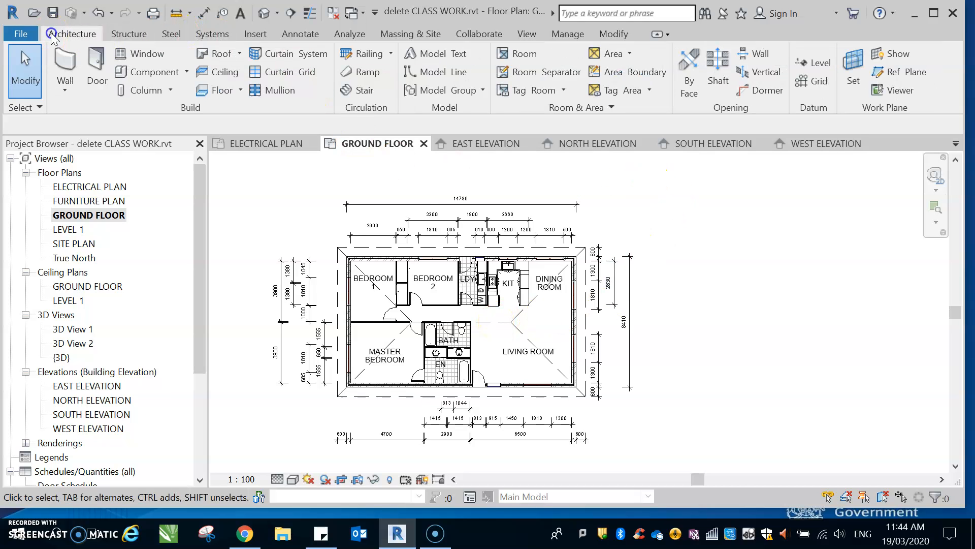
pyautogui.click(527, 34)
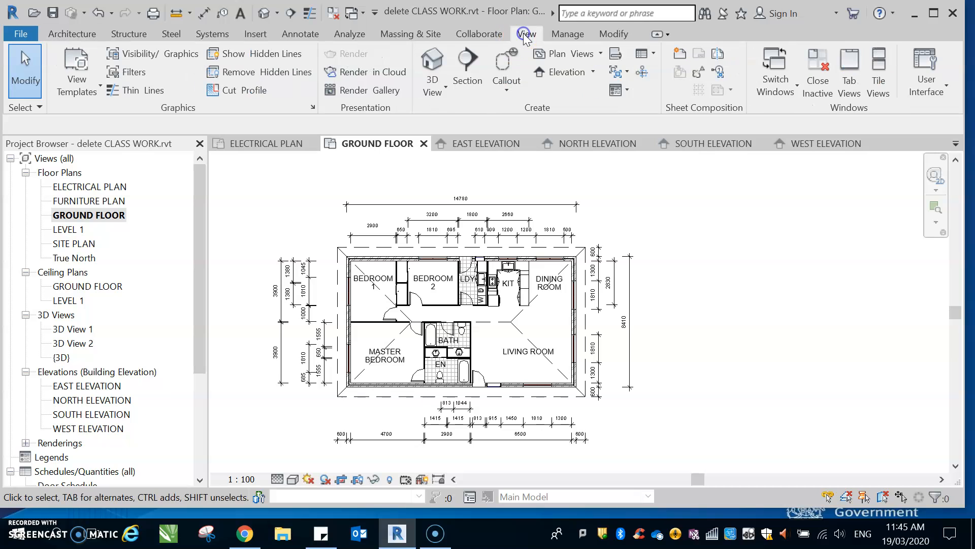
pyautogui.click(468, 65)
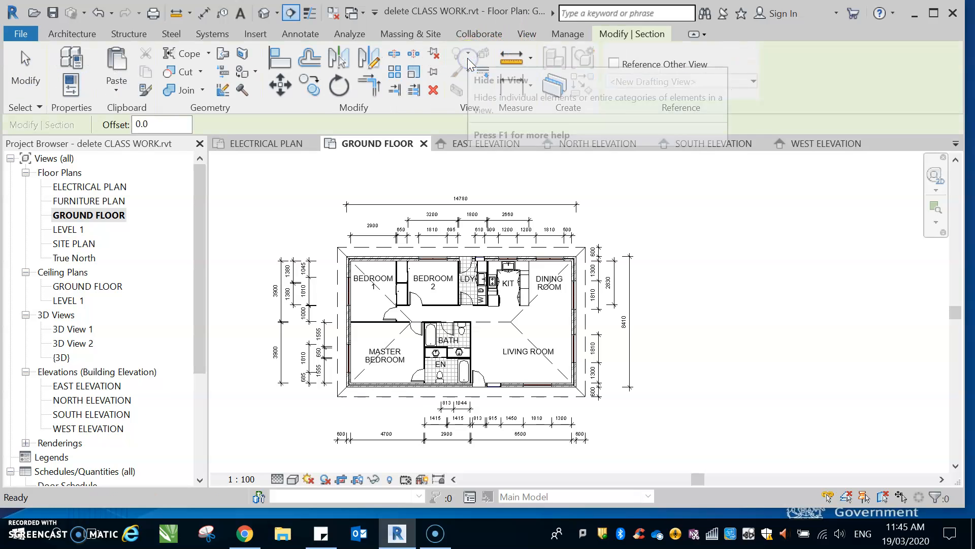
pyautogui.click(549, 170)
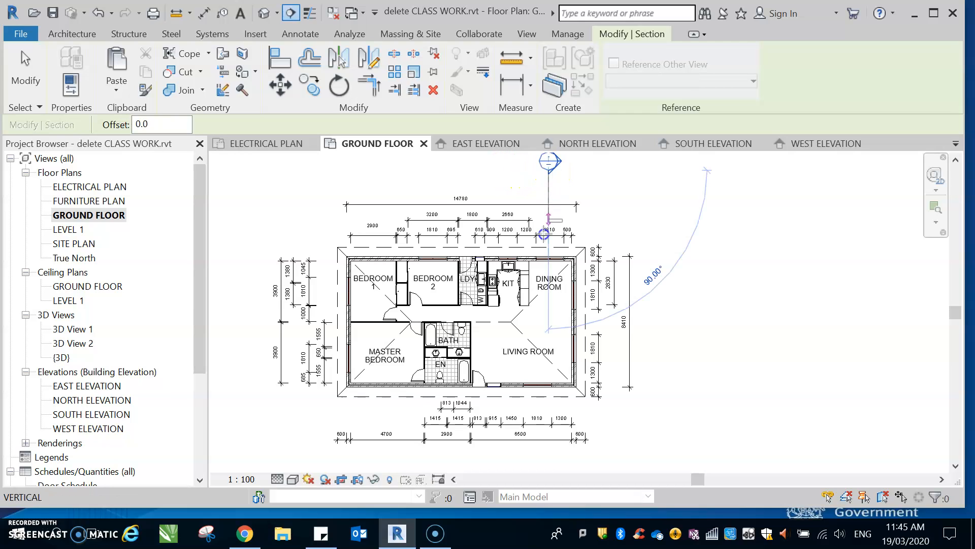
pyautogui.click(551, 465)
pyautogui.scroll(-1, 660, 309)
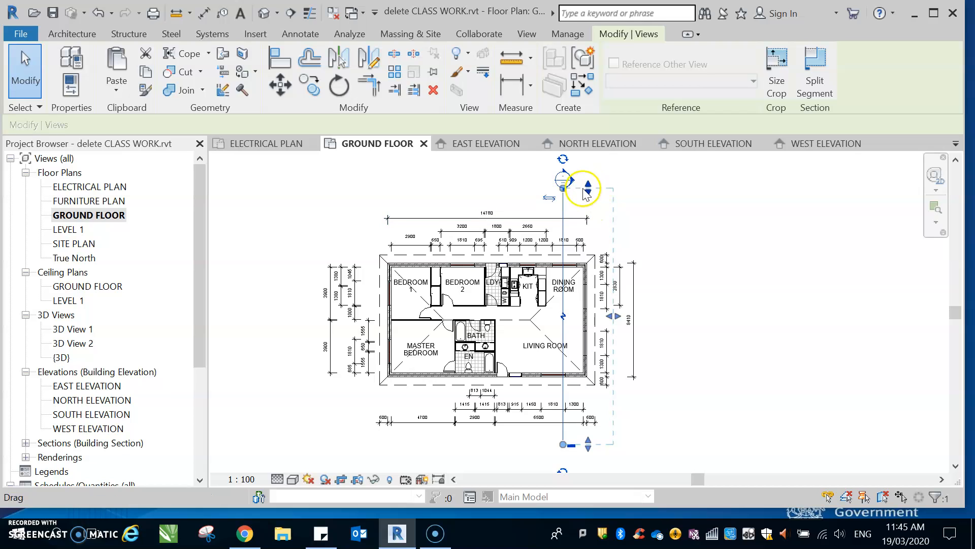
# Flip the section to face the bedrooms and extend its view depth past the outer bedroom wall
pyautogui.click(549, 199)
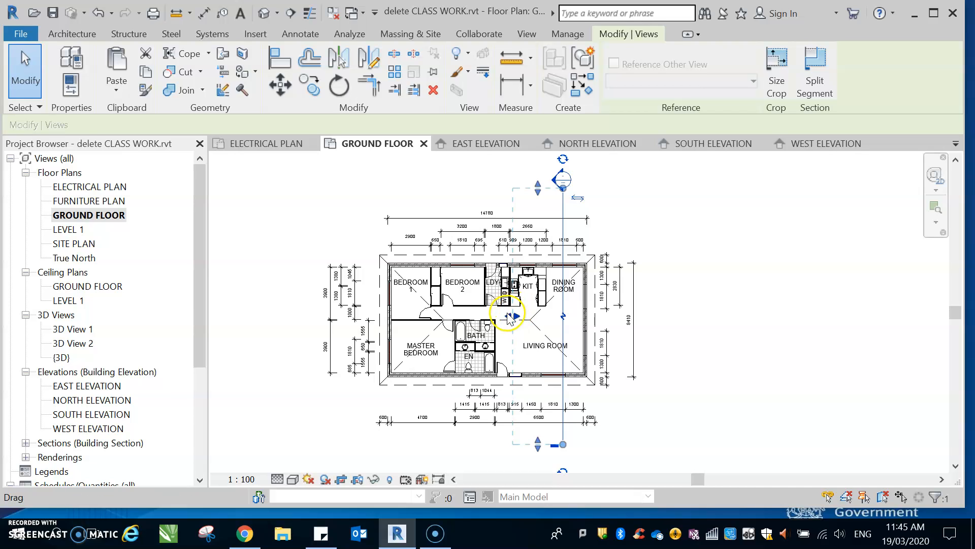
pyautogui.moveTo(510, 318); pyautogui.dragTo(353, 318)
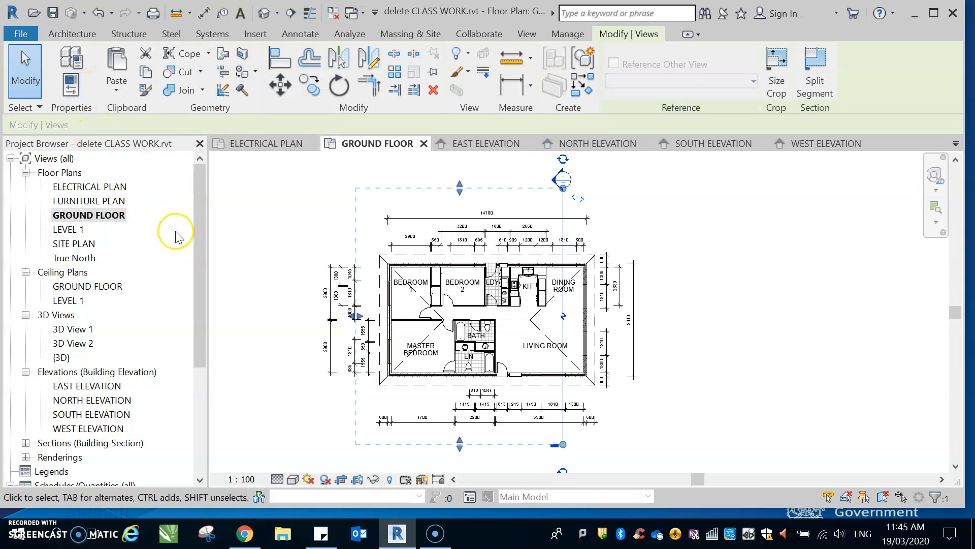
# Rename the new section view to SECTION 1 in its properties
pyautogui.click(26, 443)
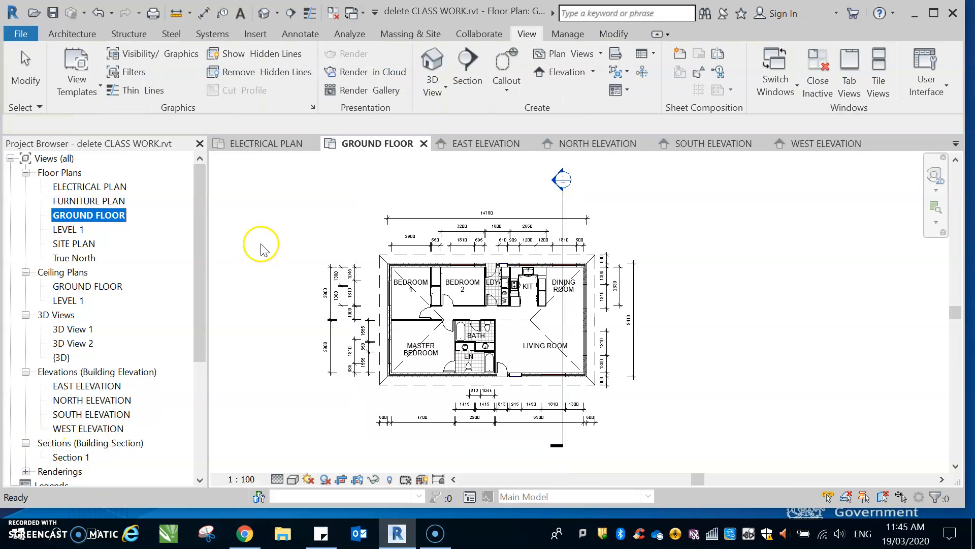
pyautogui.click(562, 205)
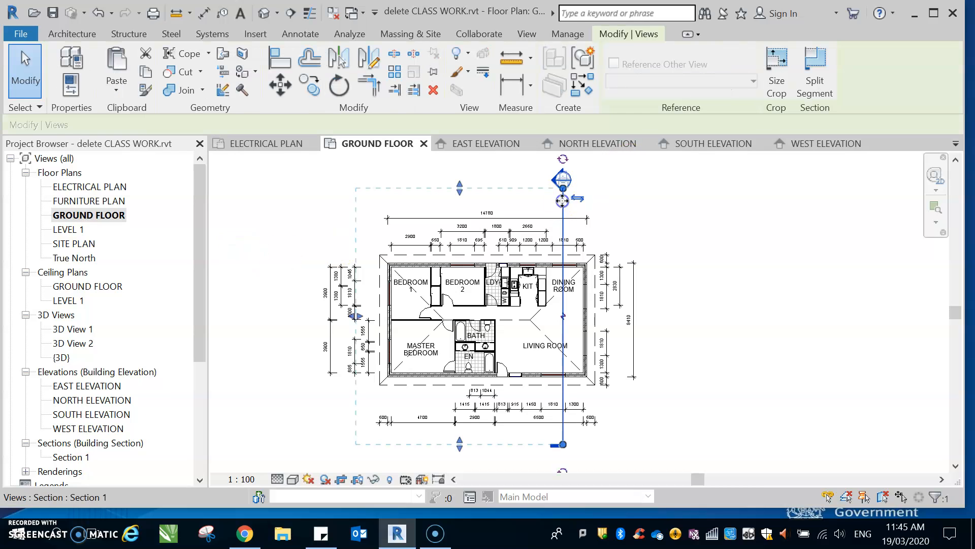
pyautogui.click(71, 86)
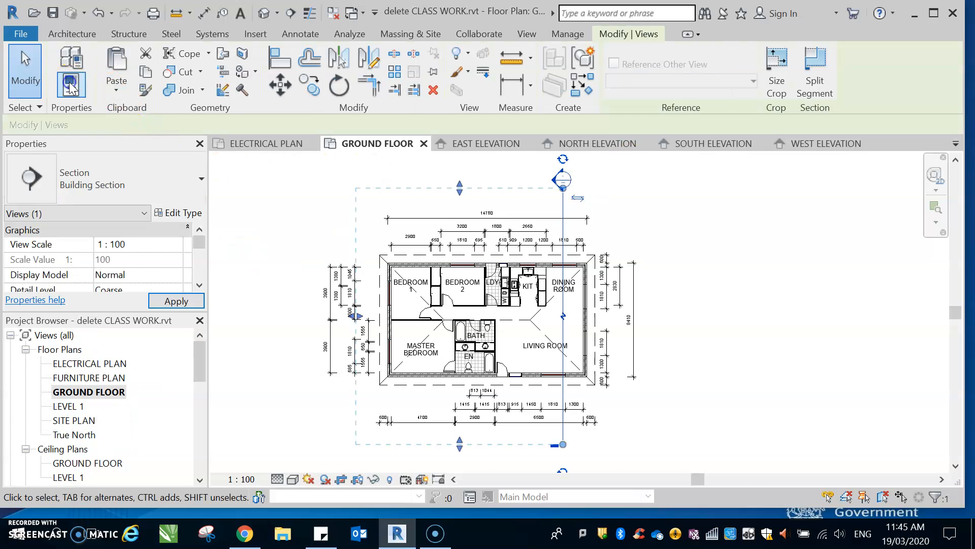
pyautogui.click(198, 245)
pyautogui.click(197, 247)
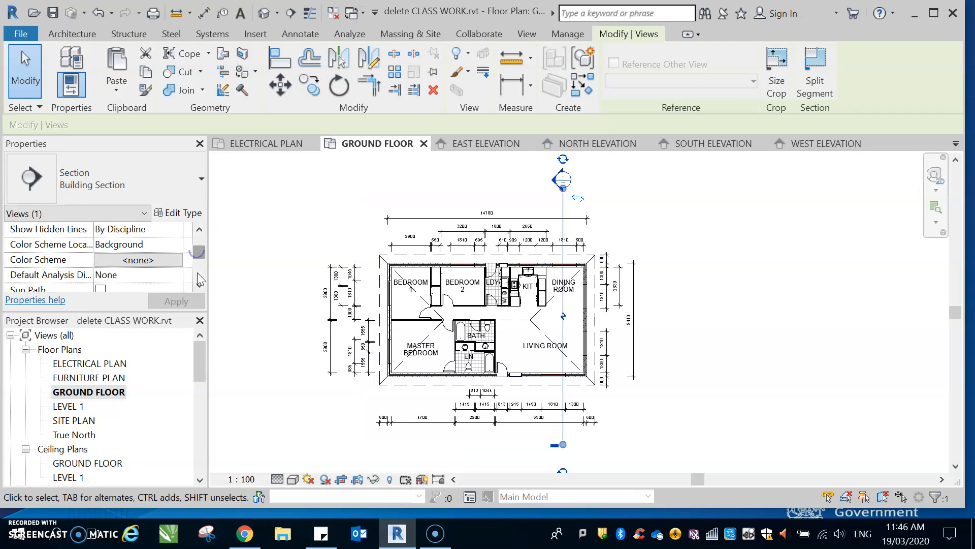
pyautogui.click(197, 273)
pyautogui.click(198, 285)
pyautogui.click(199, 285)
pyautogui.click(198, 285)
pyautogui.click(198, 285)
pyautogui.click(198, 285)
pyautogui.click(198, 286)
pyautogui.click(198, 286)
pyautogui.click(198, 285)
pyautogui.click(198, 286)
pyautogui.click(198, 286)
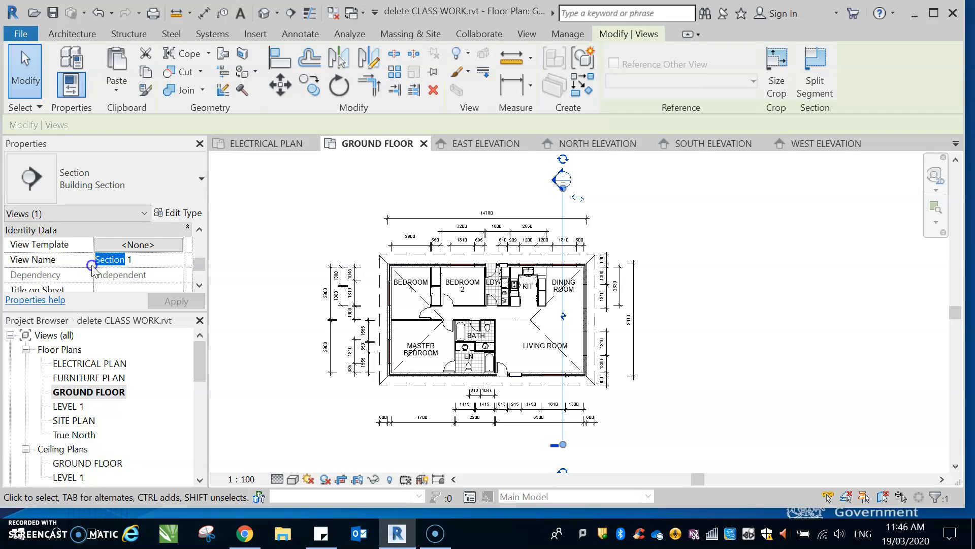
pyautogui.write('SECTION')
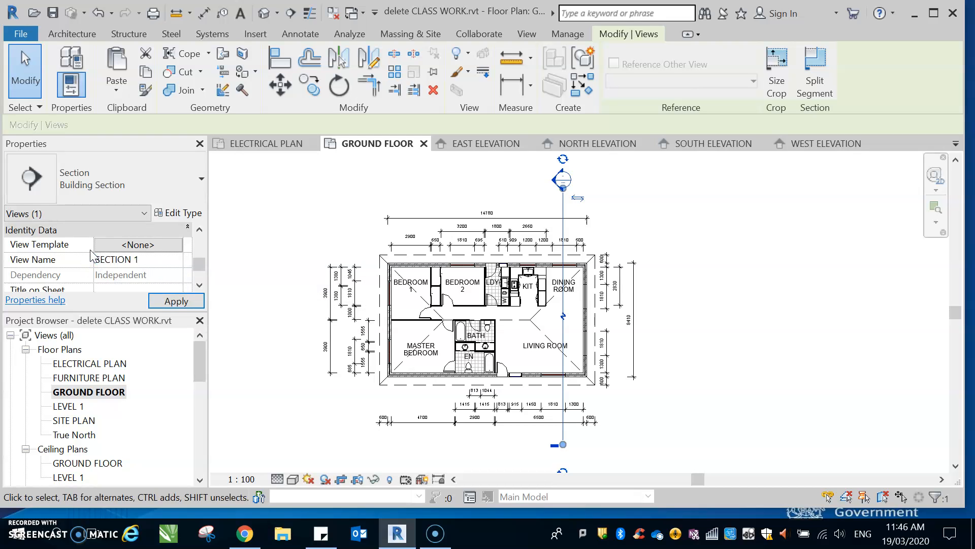
# Look through the remaining properties of the section and apply the new view name
pyautogui.click(198, 287)
pyautogui.click(198, 287)
pyautogui.click(198, 287)
pyautogui.click(197, 287)
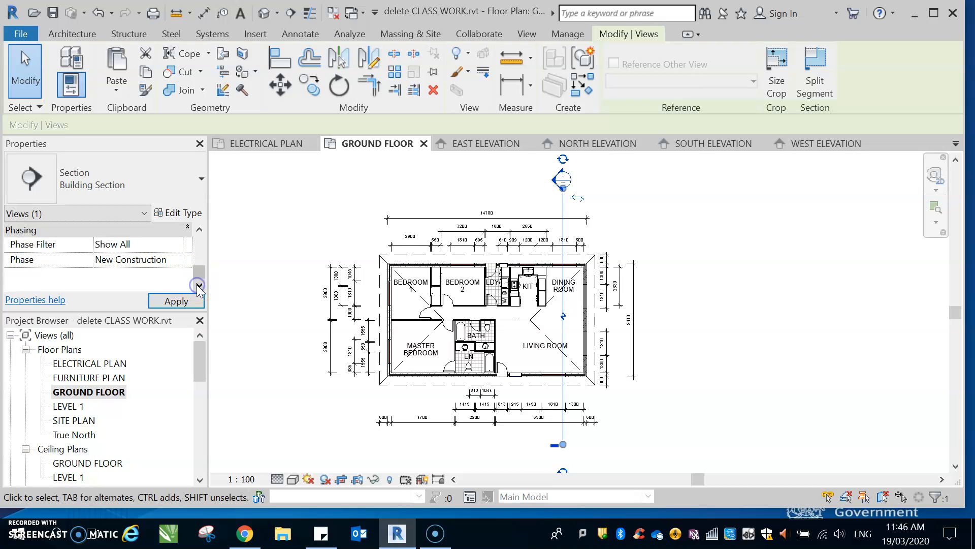
pyautogui.click(200, 229)
pyautogui.click(200, 229)
pyautogui.click(199, 229)
pyautogui.click(199, 229)
pyautogui.click(200, 229)
pyautogui.click(200, 229)
pyautogui.click(200, 229)
pyautogui.click(200, 229)
pyautogui.click(200, 229)
pyautogui.click(200, 229)
pyautogui.click(199, 229)
pyautogui.click(199, 229)
pyautogui.click(200, 229)
pyautogui.click(199, 229)
pyautogui.click(200, 229)
pyautogui.click(200, 229)
pyautogui.click(199, 229)
pyautogui.click(200, 229)
pyautogui.click(200, 229)
pyautogui.click(199, 229)
pyautogui.click(199, 229)
pyautogui.click(200, 229)
pyautogui.click(200, 229)
pyautogui.click(200, 229)
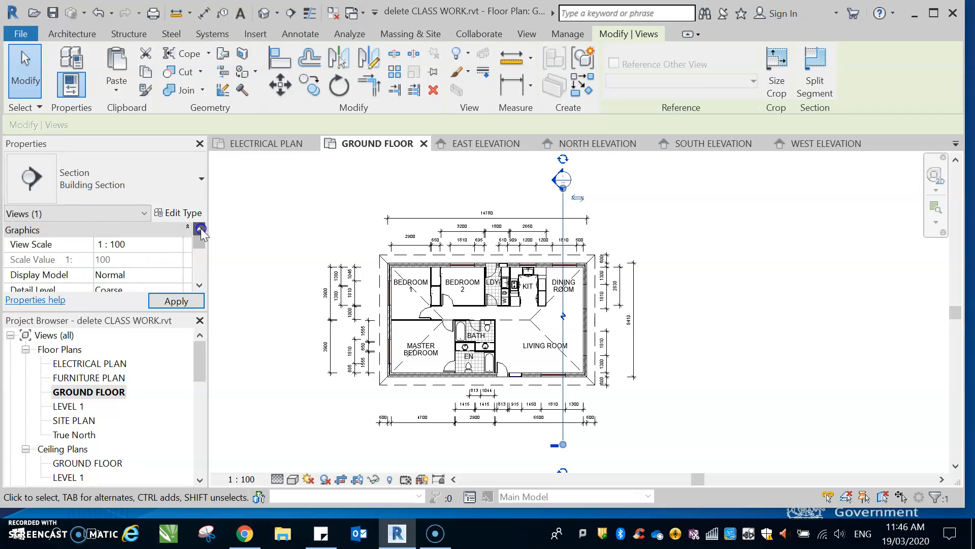
pyautogui.click(183, 300)
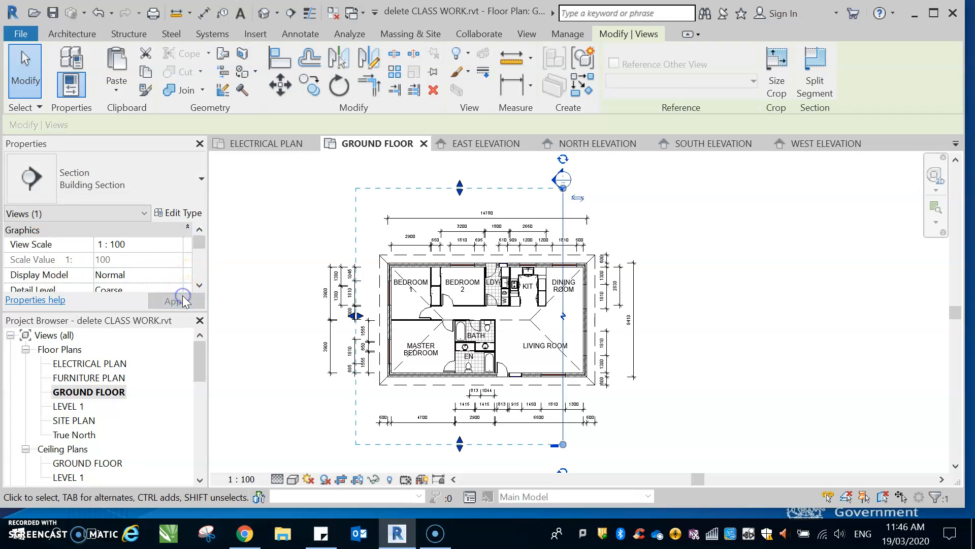
pyautogui.click(292, 305)
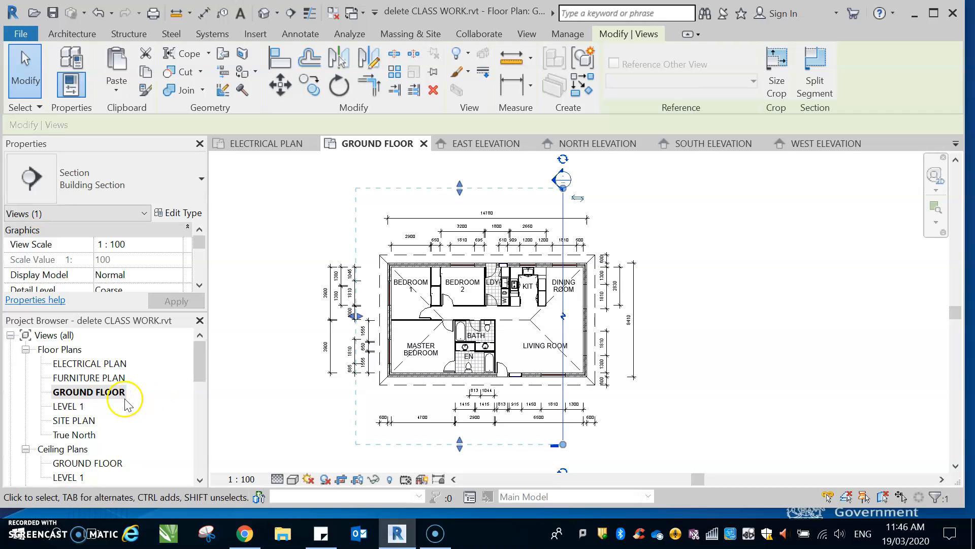
# Close the Properties palette and open the SECTION 1 view
pyautogui.moveTo(200, 364); pyautogui.dragTo(198, 416)
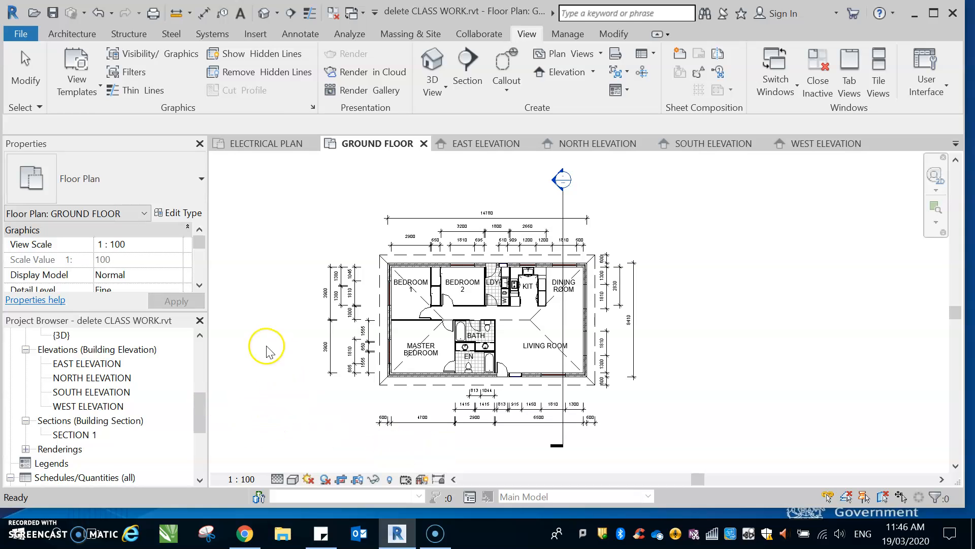
pyautogui.click(199, 144)
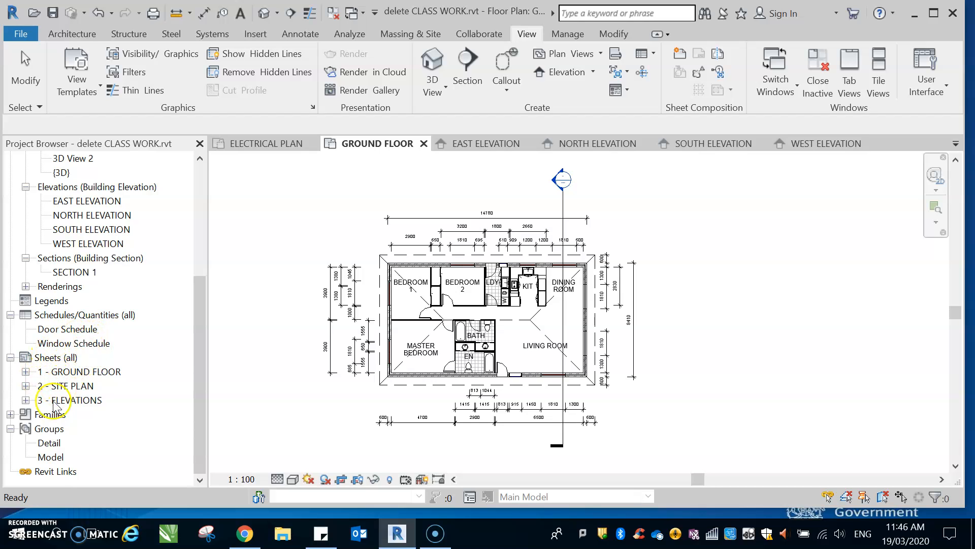
pyautogui.doubleClick(71, 272)
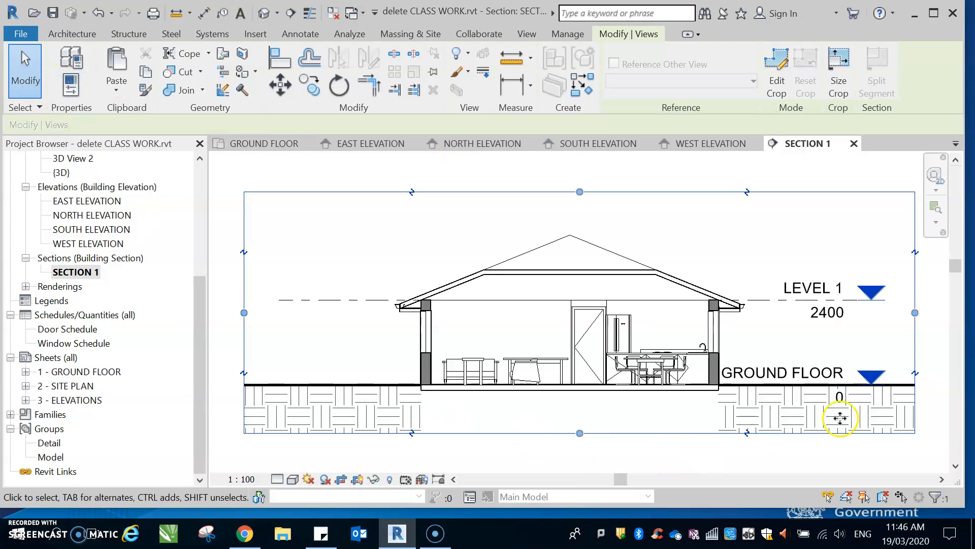
# Shrink the section's crop region on both sides and lower its upper edge to just above the roof ridge
pyautogui.moveTo(914, 313); pyautogui.dragTo(860, 313)
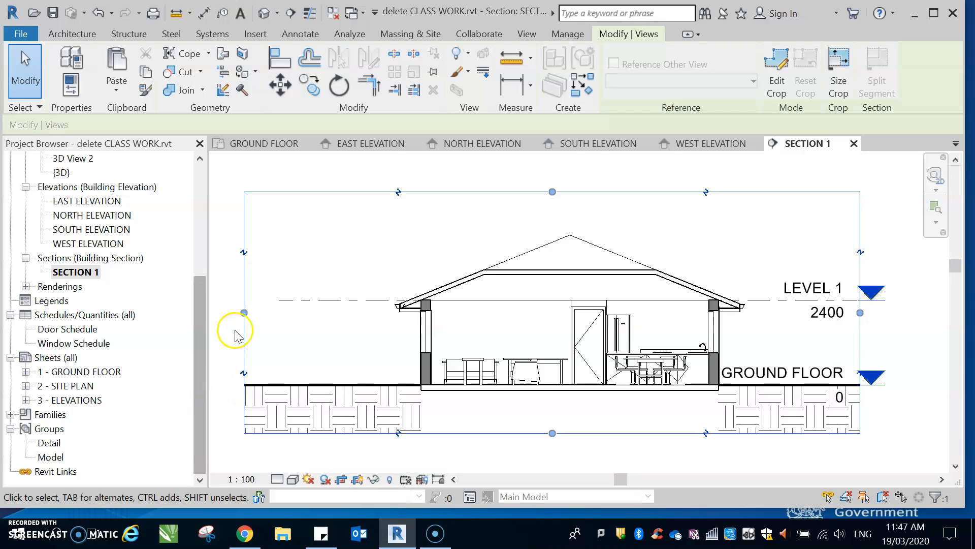
pyautogui.moveTo(244, 312); pyautogui.dragTo(357, 313)
pyautogui.moveTo(609, 191); pyautogui.dragTo(609, 233)
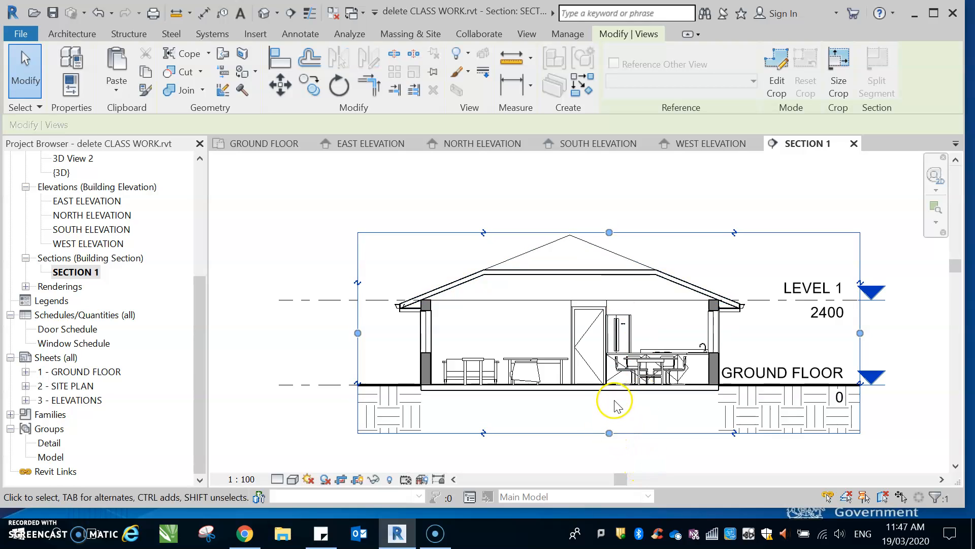
pyautogui.click(519, 469)
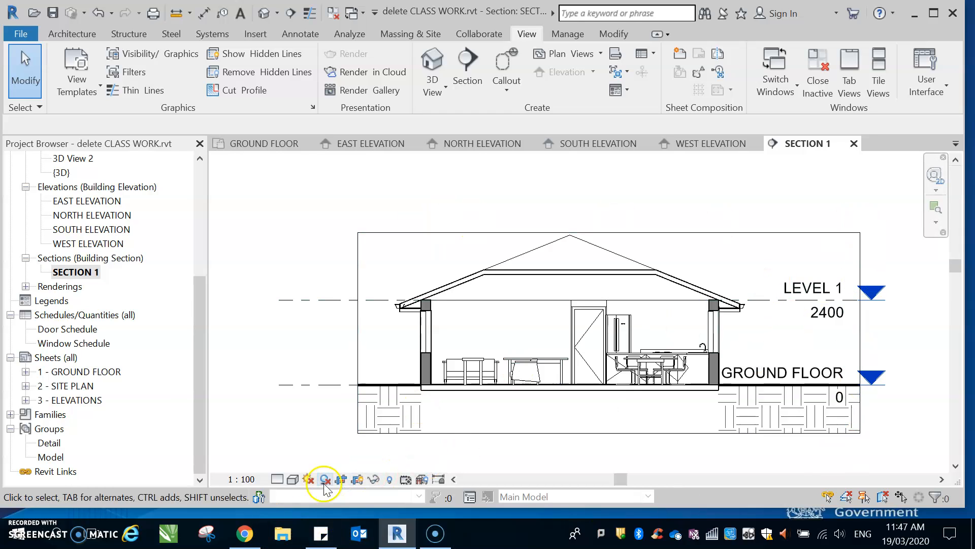
# Switch cropping of the section view off and back on, and hide the crop region boundary
pyautogui.click(342, 480)
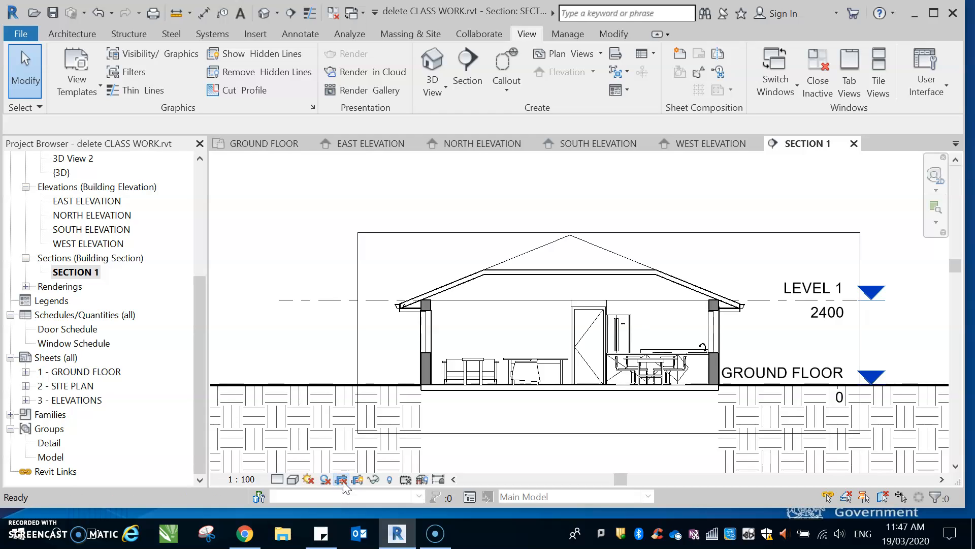
pyautogui.click(342, 479)
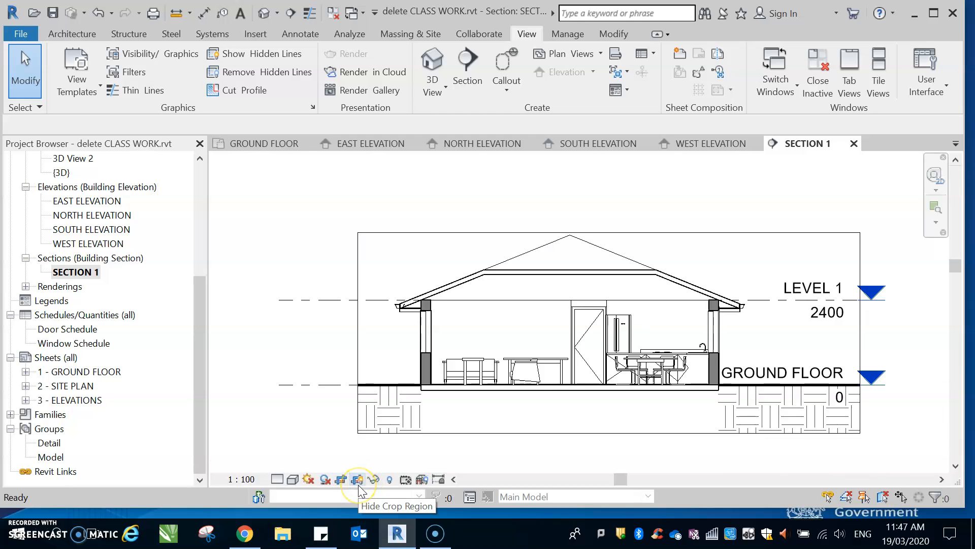
pyautogui.click(357, 479)
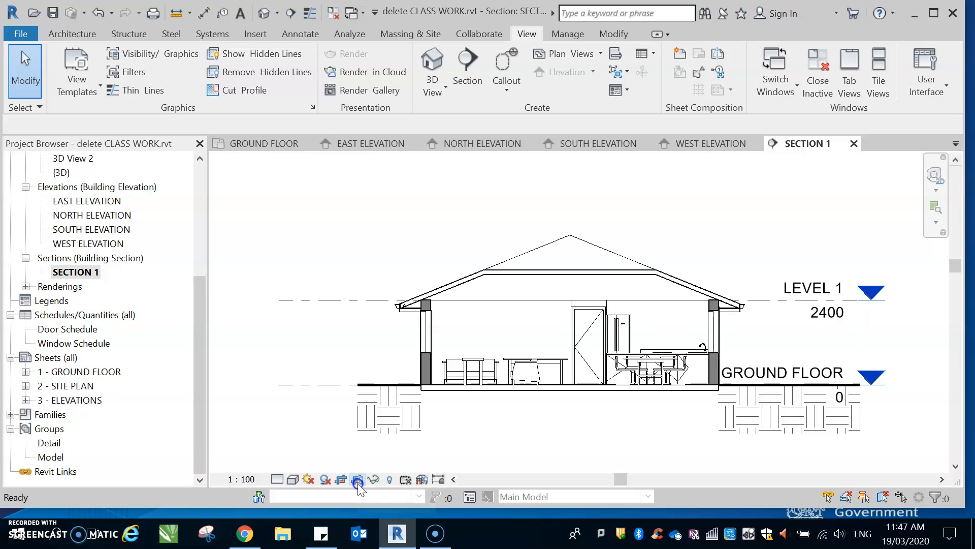
# Examine the dining table and living room furniture in the section view
pyautogui.scroll(-2, 597, 347)
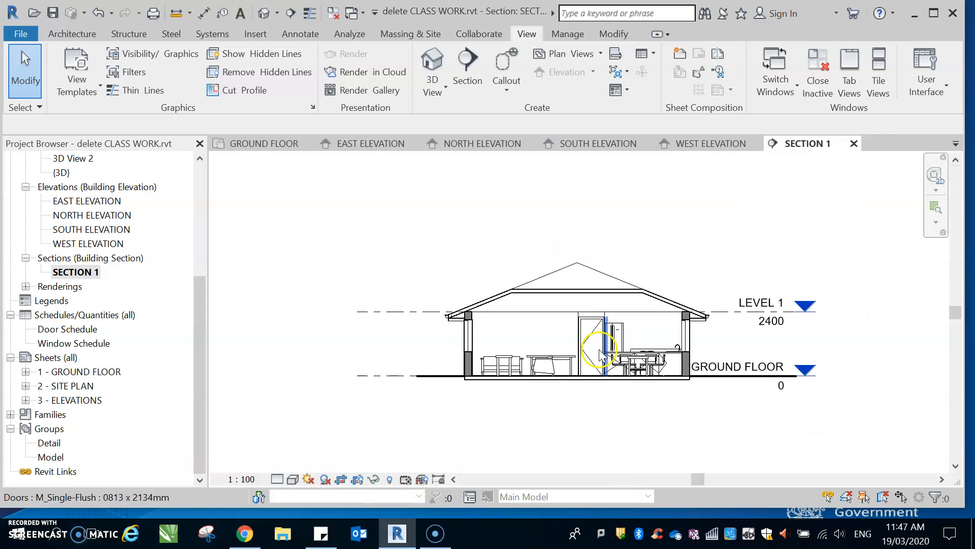
pyautogui.scroll(2, 581, 356)
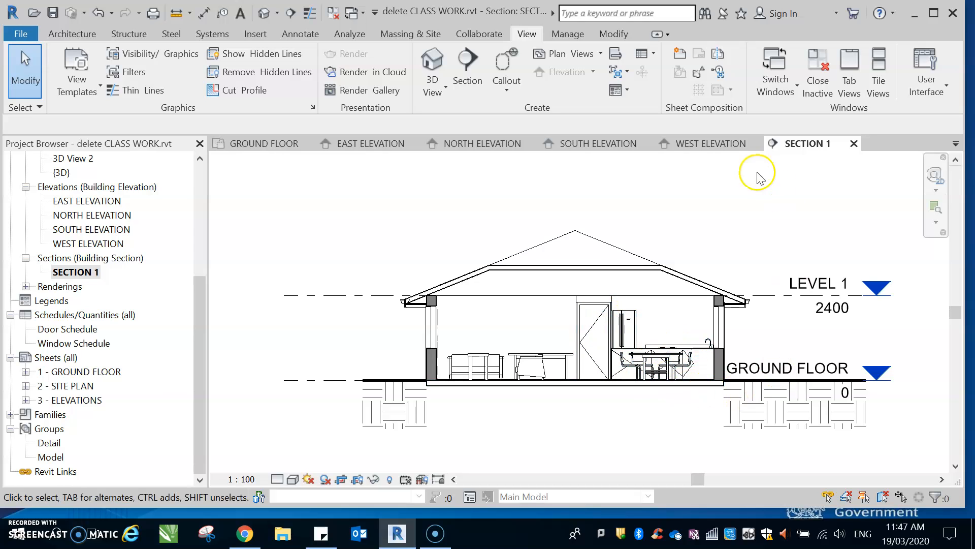
pyautogui.click(669, 358)
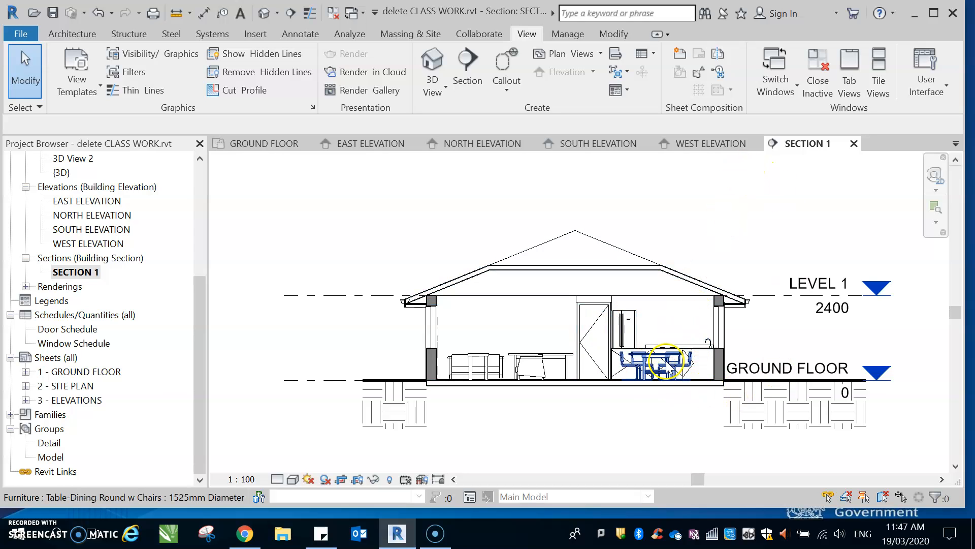
pyautogui.click(489, 363)
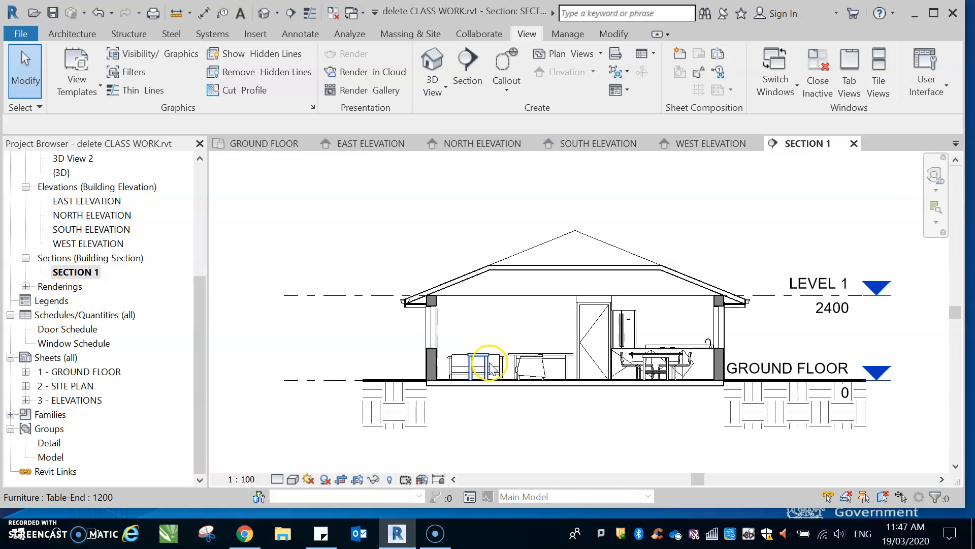
pyautogui.click(503, 366)
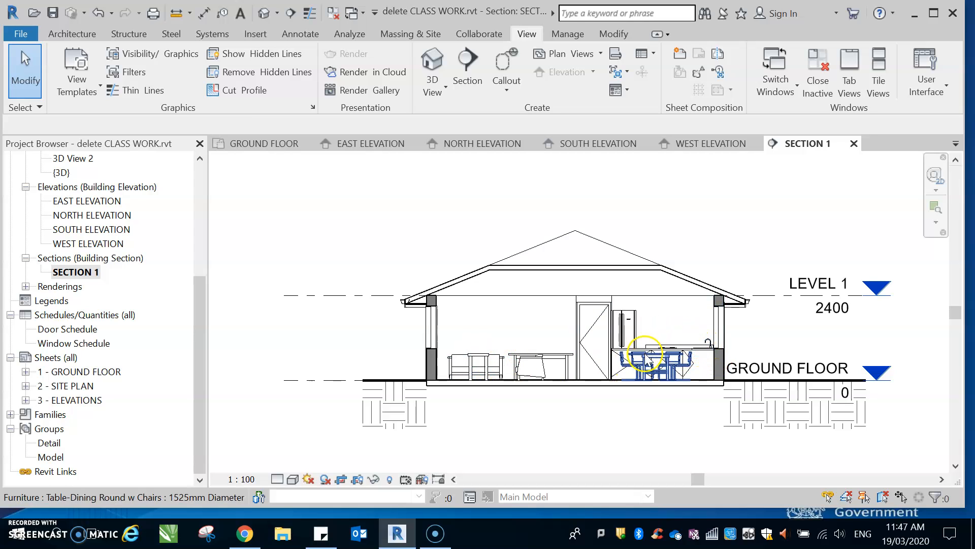
# Hide the whole furniture category in the SECTION 1 view, starting from the end table
pyautogui.rightClick(476, 364)
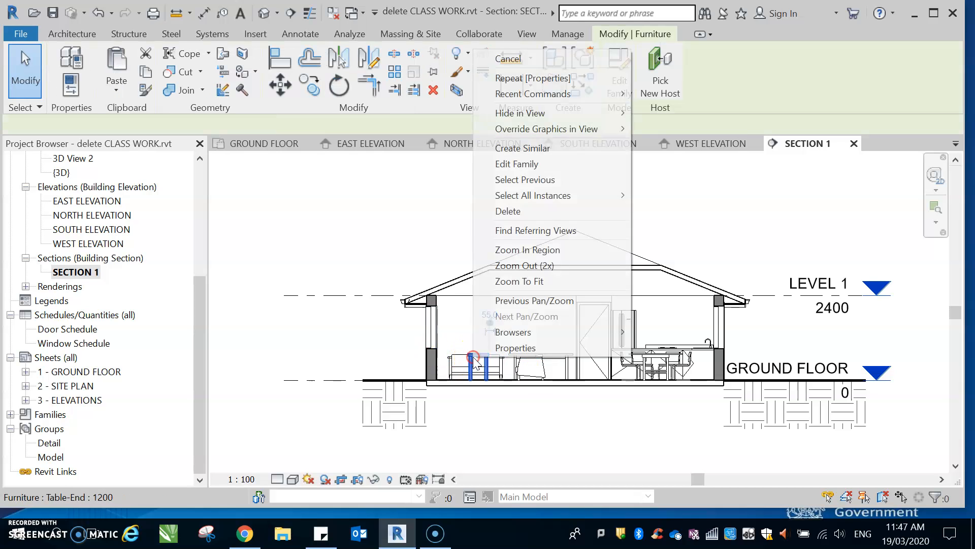
pyautogui.moveTo(535, 117)
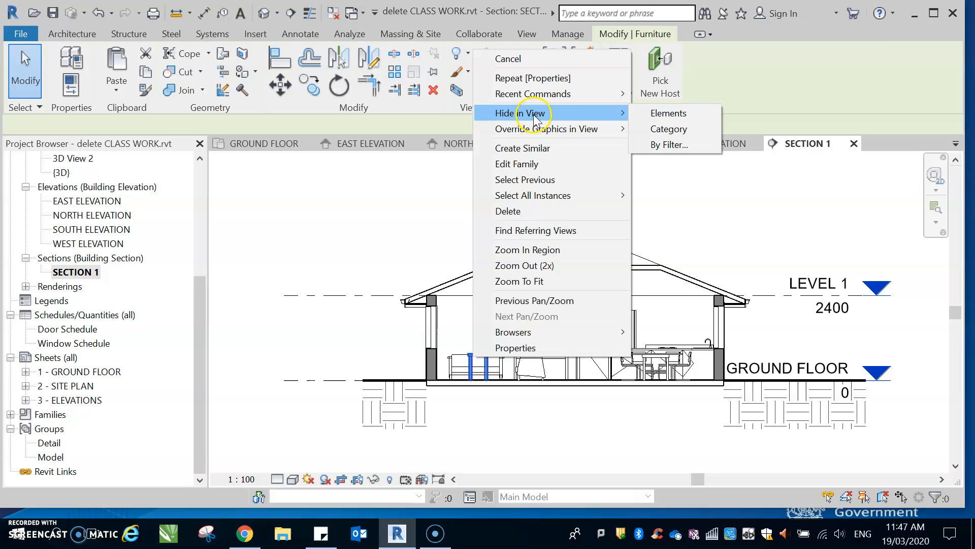
pyautogui.click(675, 130)
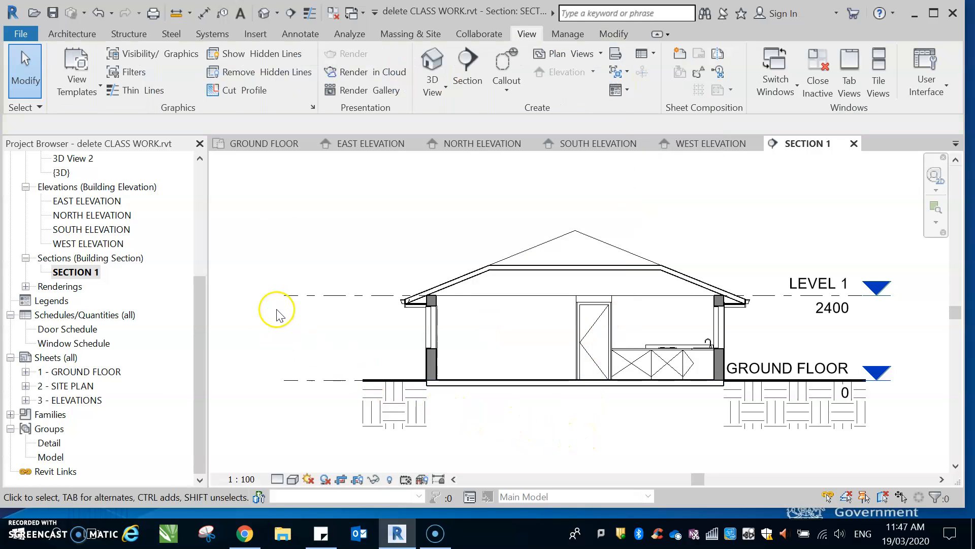
# In the north elevation, draw a vertical section line through the window right of the door and flip its viewing direction
pyautogui.moveTo(203, 291); pyautogui.dragTo(197, 239)
pyautogui.doubleClick(74, 348)
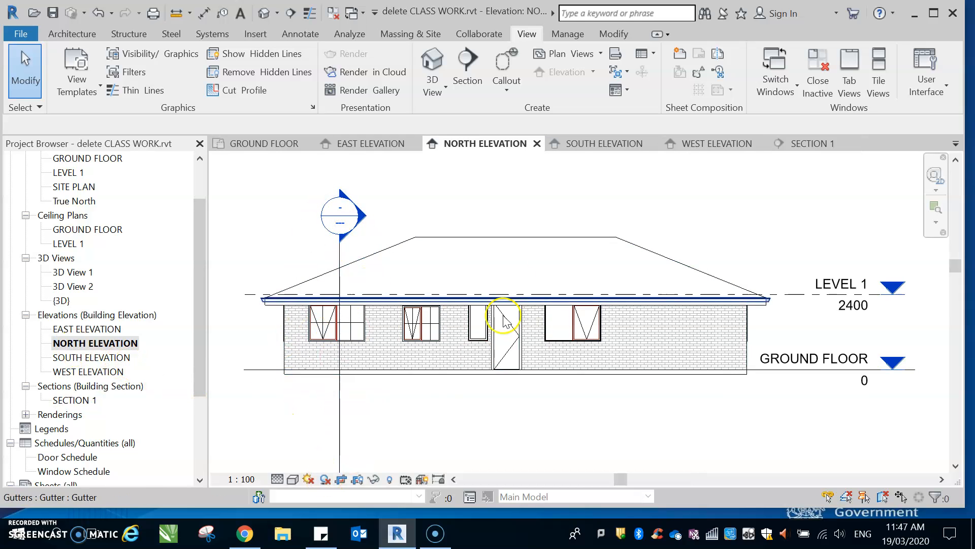
pyautogui.click(464, 71)
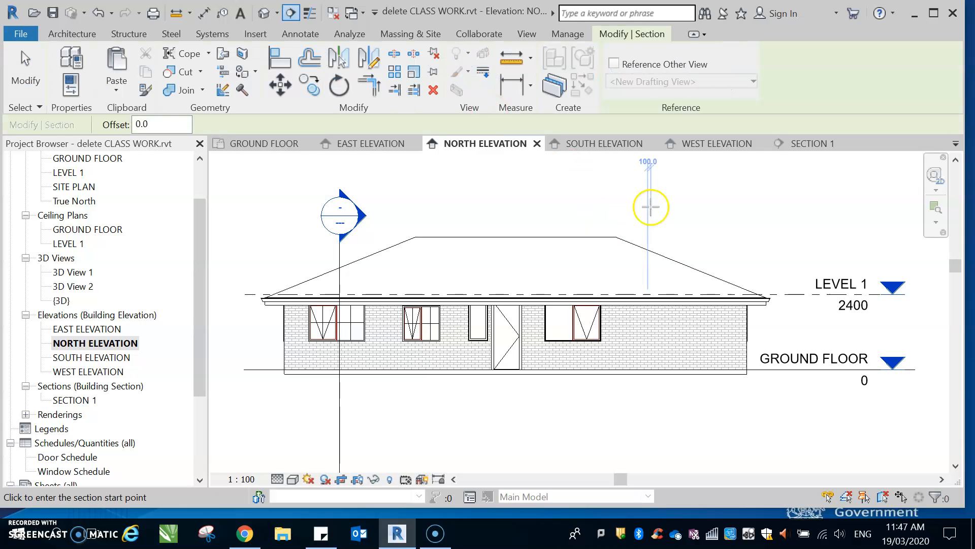
pyautogui.click(563, 195)
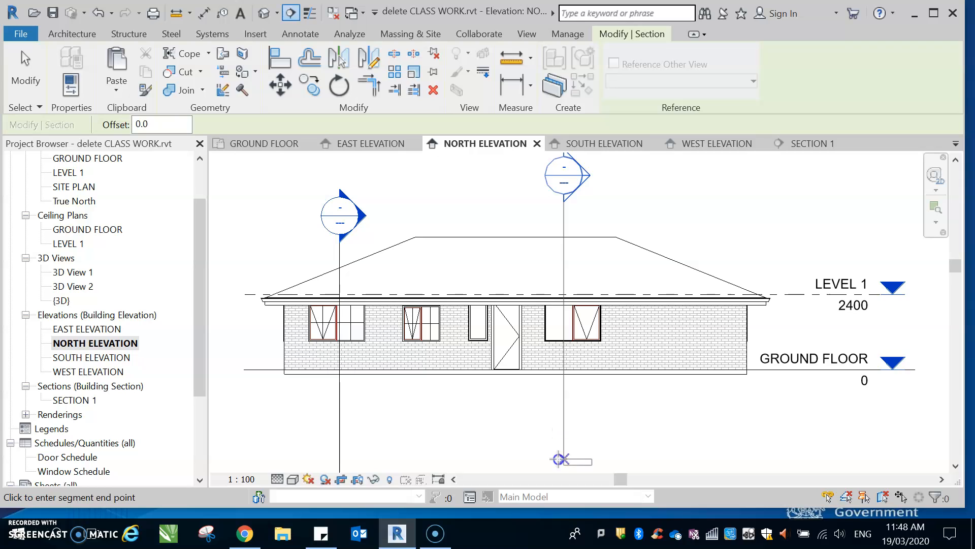
pyautogui.click(561, 457)
pyautogui.click(565, 266)
pyautogui.click(532, 218)
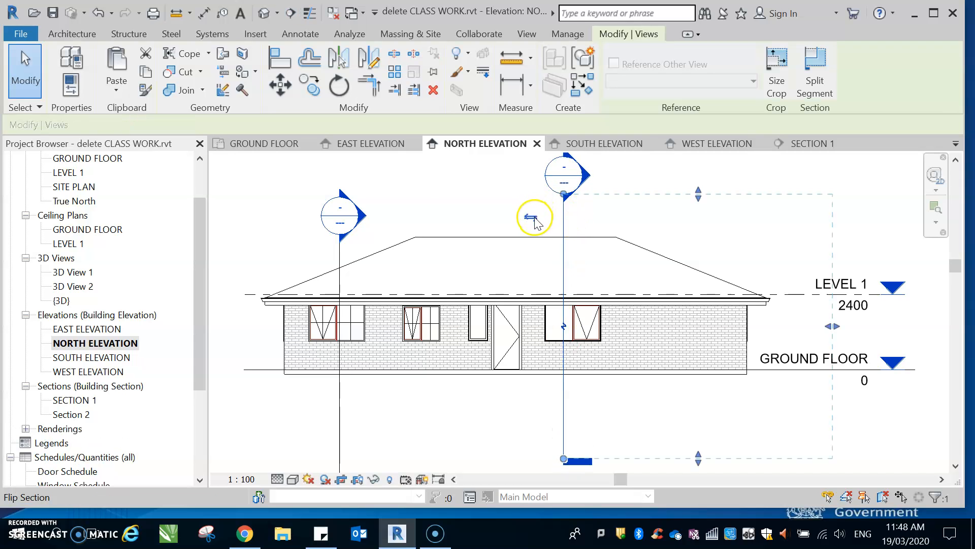
pyautogui.click(535, 218)
# Extend the new section's view depth past the left eave of the house
pyautogui.scroll(-1, 596, 300)
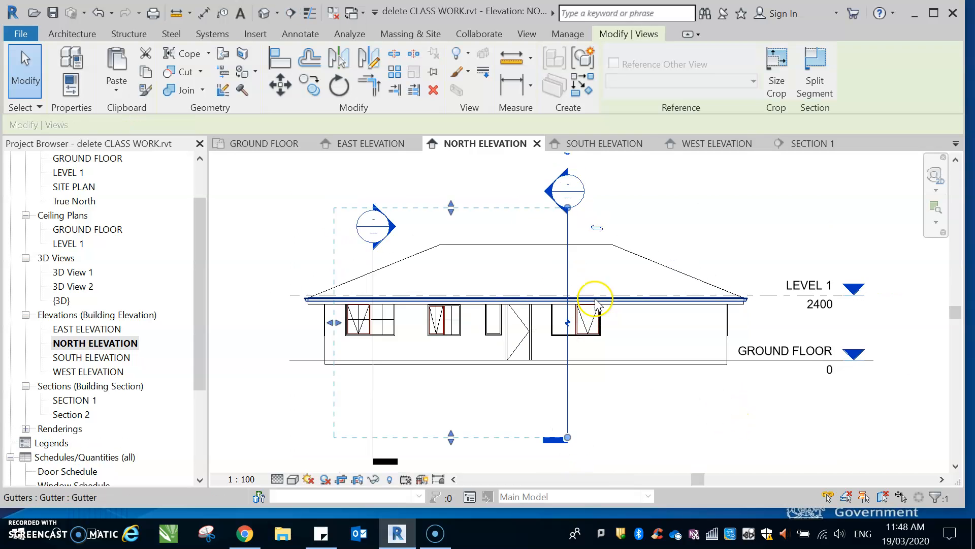
pyautogui.scroll(-1, 595, 303)
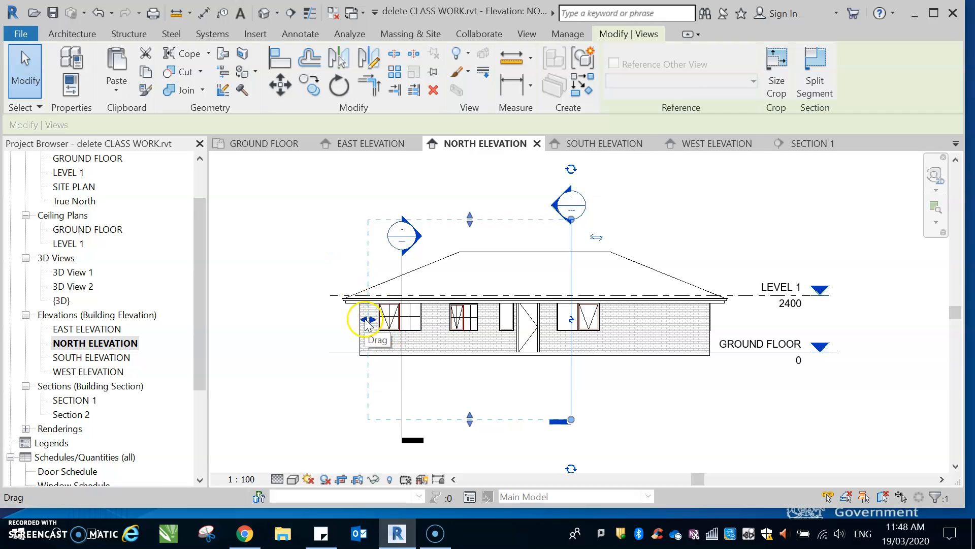
pyautogui.moveTo(366, 319); pyautogui.dragTo(328, 318)
pyautogui.click(681, 394)
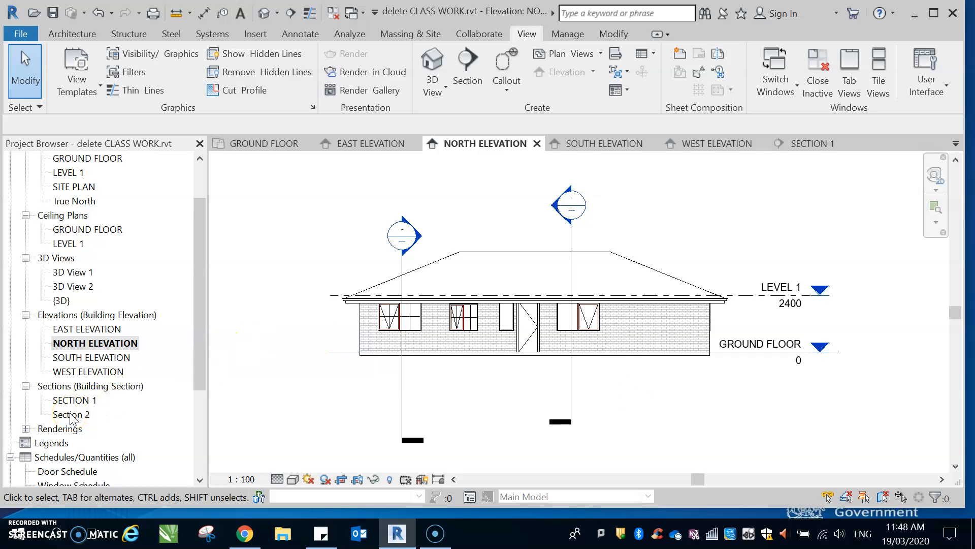
# Rename the new section's view to SECTION 2
pyautogui.click(571, 415)
pyautogui.click(71, 87)
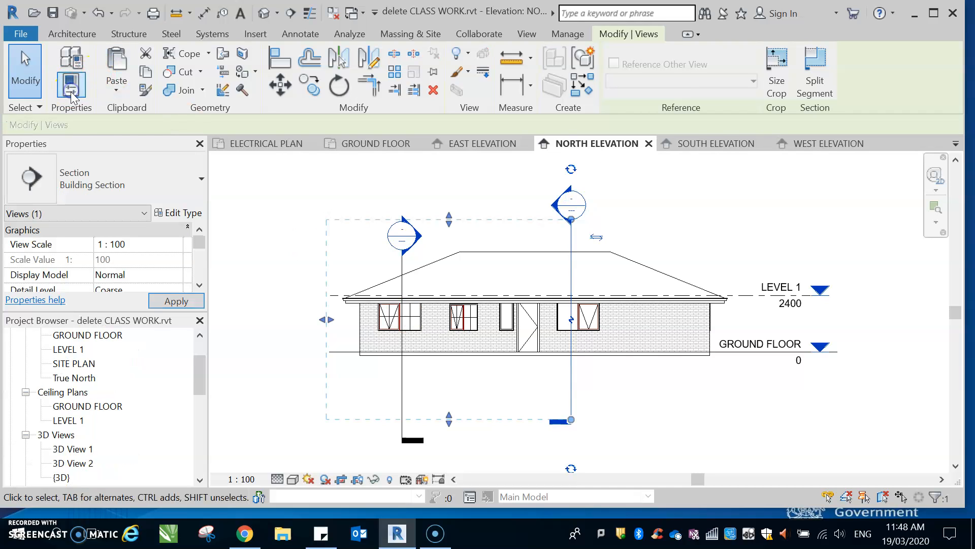
pyautogui.click(177, 303)
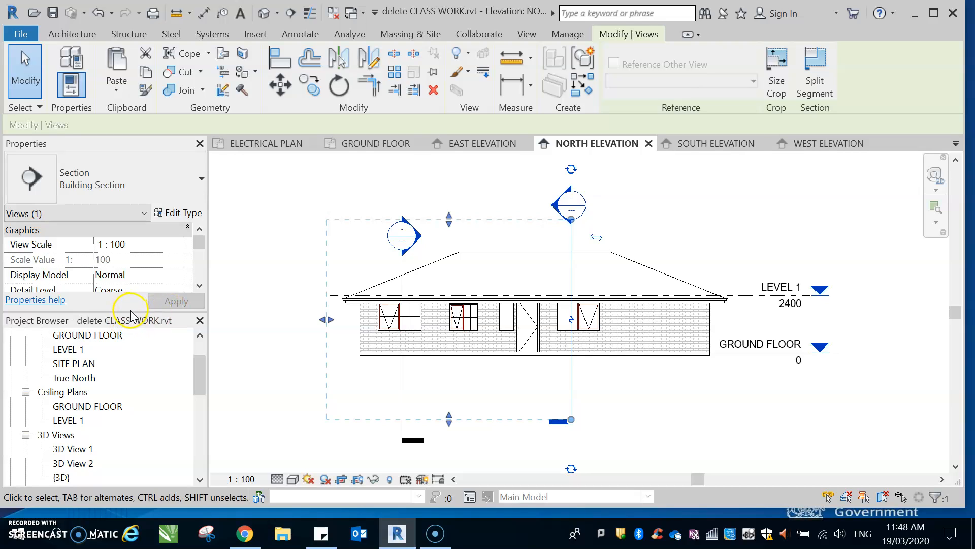
pyautogui.moveTo(131, 310); pyautogui.dragTo(134, 357)
pyautogui.moveTo(199, 331); pyautogui.dragTo(199, 332)
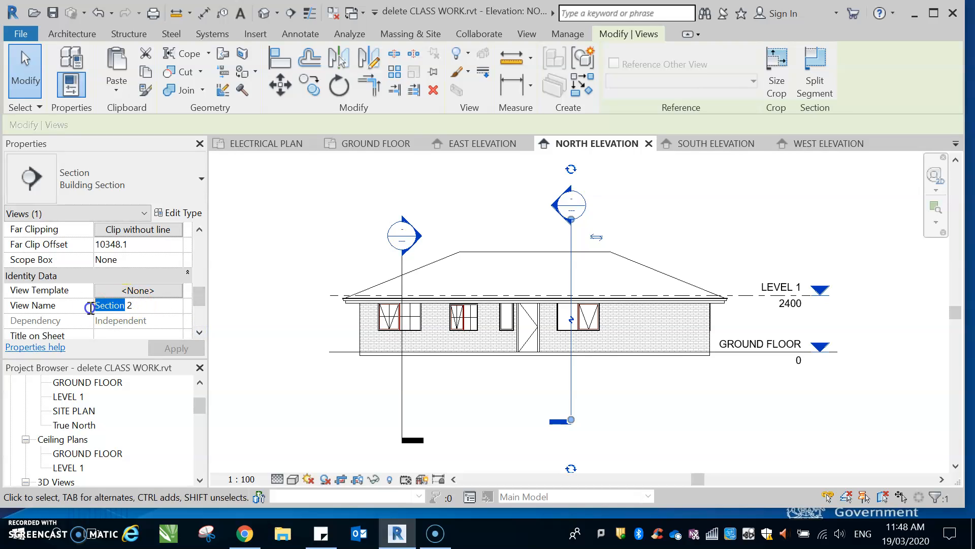
pyautogui.write('SECTION')
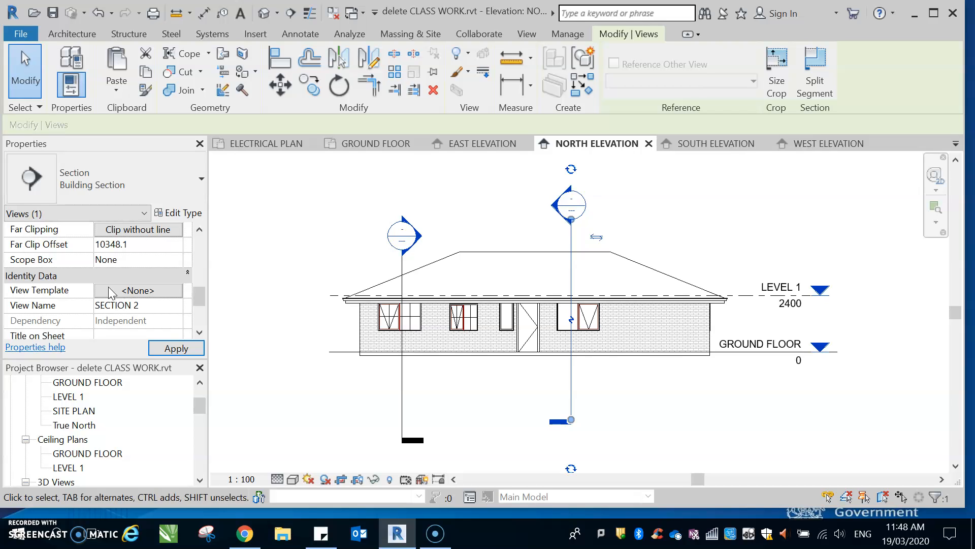
pyautogui.click(171, 349)
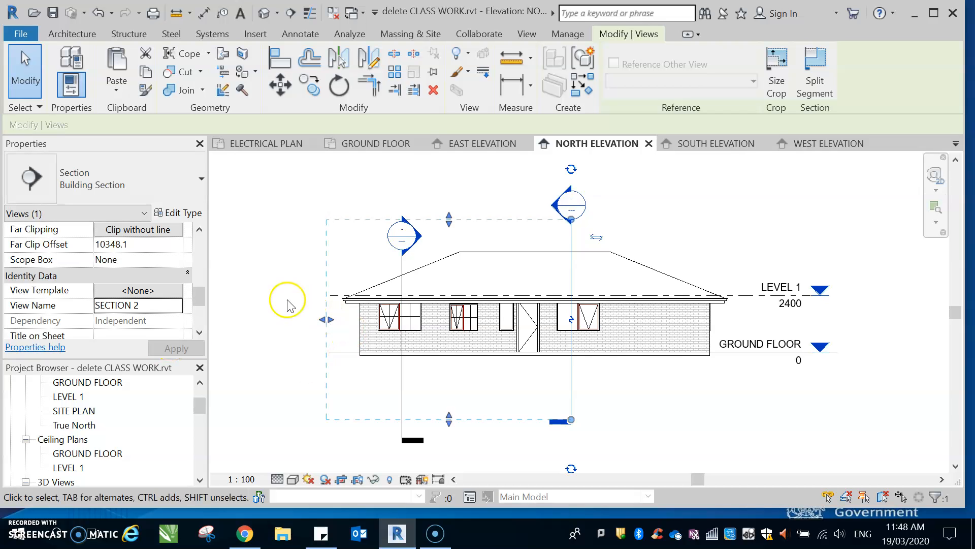
# Close the Properties palette and open the SECTION 2 view
pyautogui.click(200, 144)
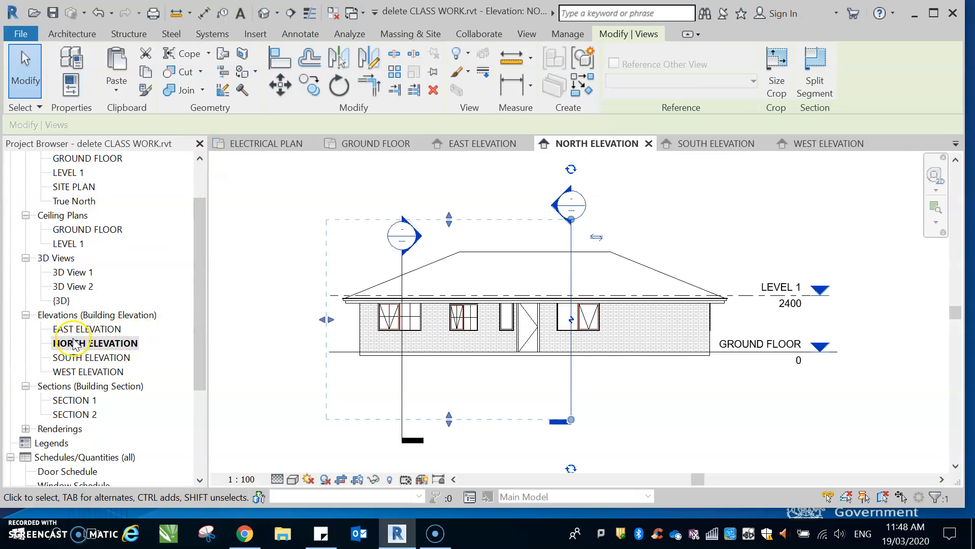
pyautogui.doubleClick(76, 414)
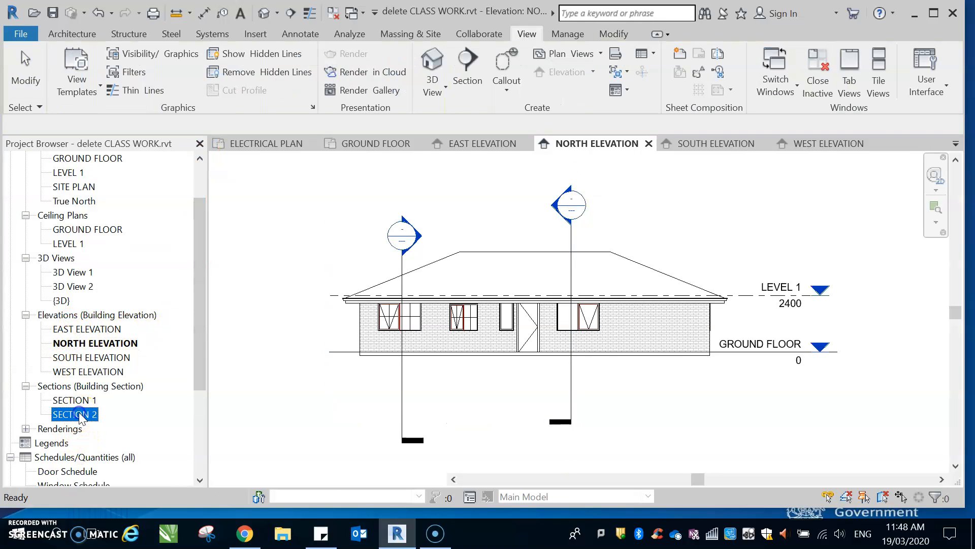
pyautogui.click(895, 414)
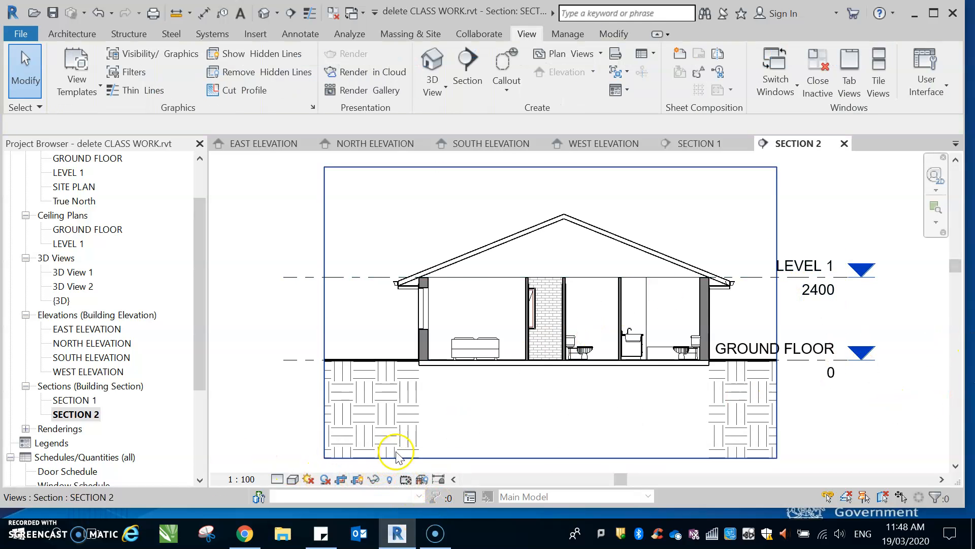
# Tighten SECTION 2's crop region above the ridge, at the left eave and just below the floor slab, and widen its right side slightly
pyautogui.click(422, 168)
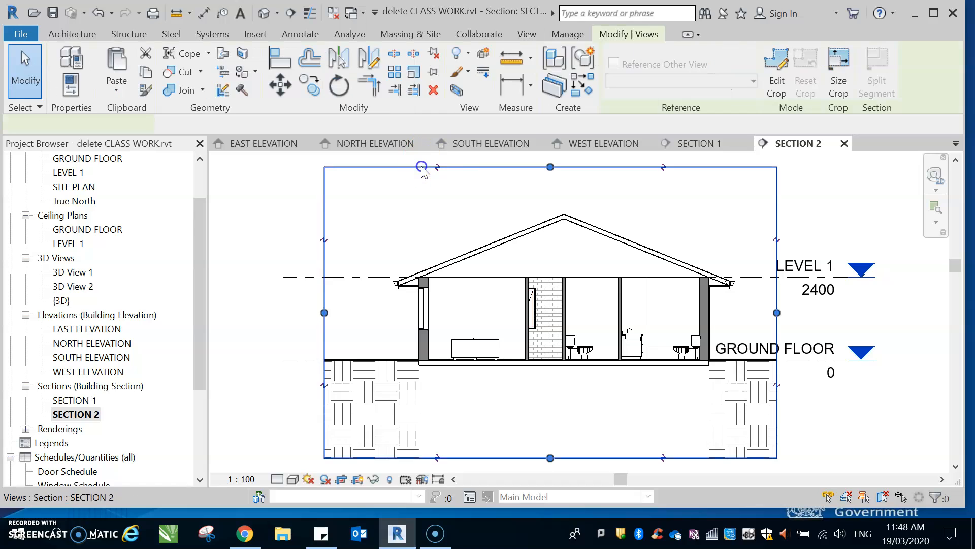
pyautogui.moveTo(551, 167); pyautogui.dragTo(550, 197)
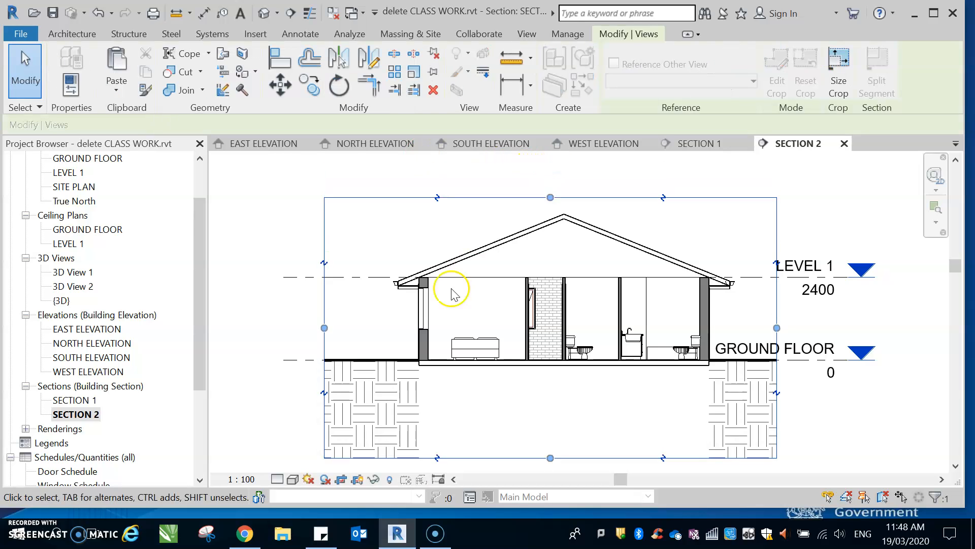
pyautogui.moveTo(324, 328); pyautogui.dragTo(384, 328)
pyautogui.moveTo(777, 328); pyautogui.dragTo(788, 327)
pyautogui.moveTo(585, 458); pyautogui.dragTo(585, 381)
pyautogui.click(471, 441)
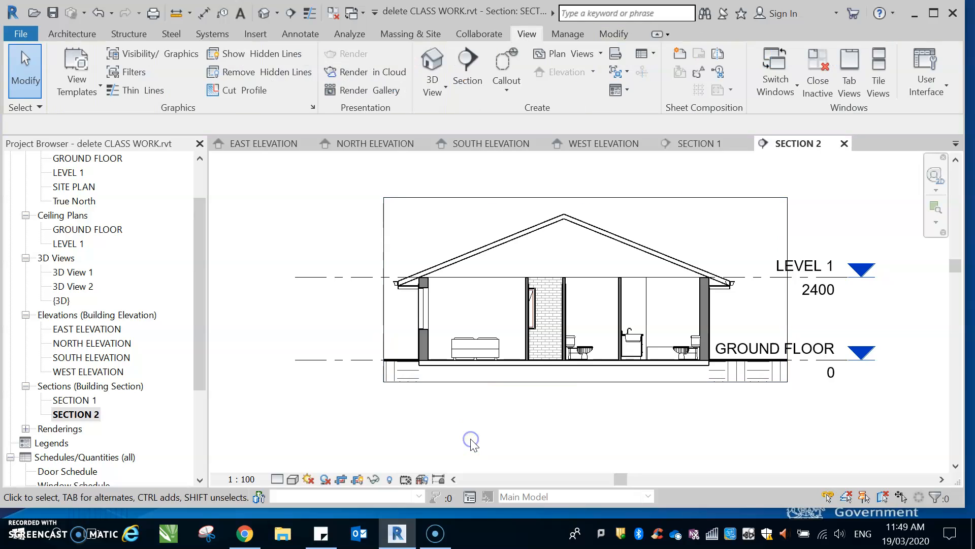
# Hide the crop region boundary in SECTION 2 and check the whole section
pyautogui.click(357, 480)
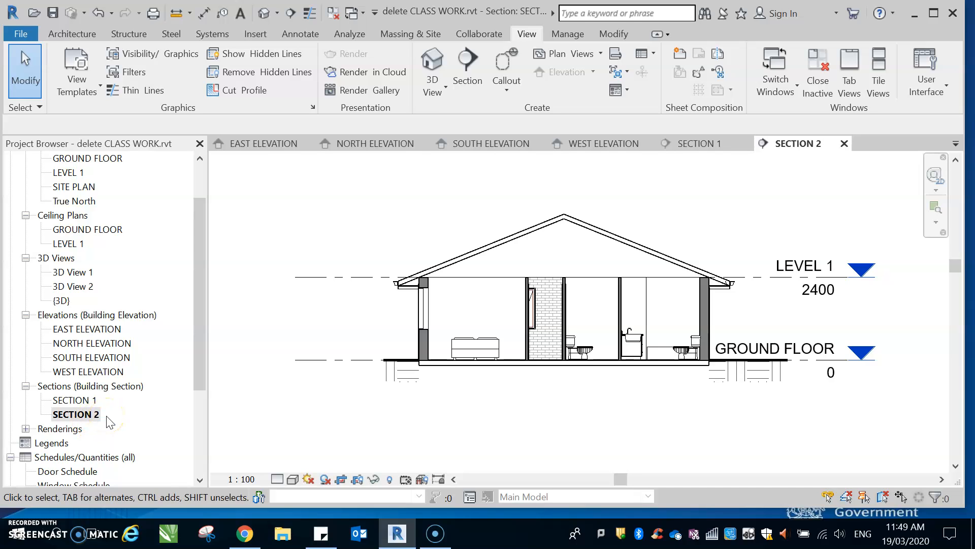
pyautogui.scroll(1, 397, 294)
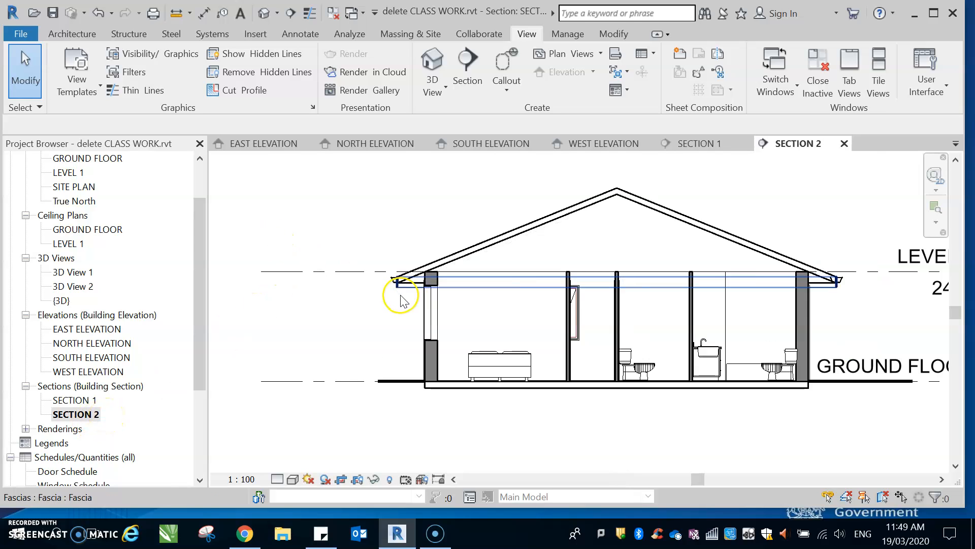
pyautogui.scroll(-3, 398, 293)
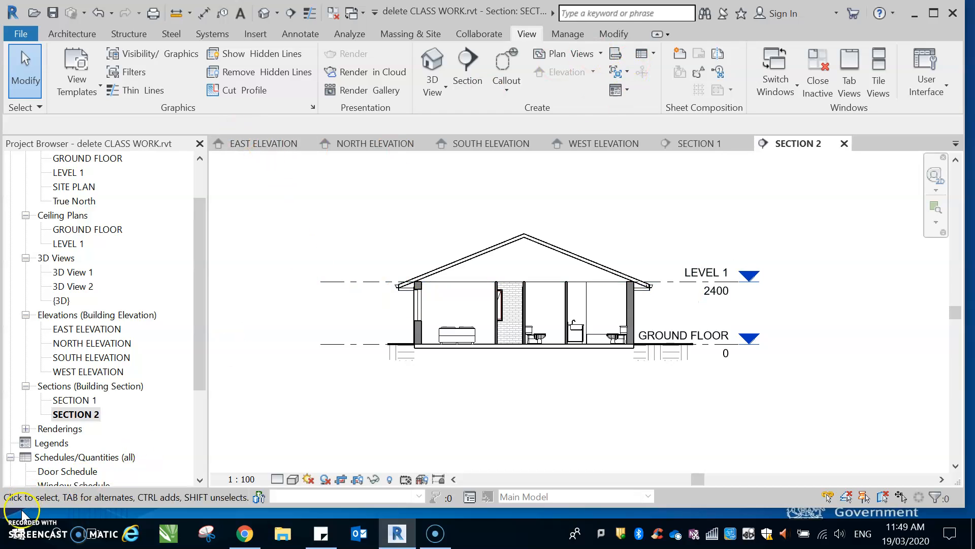